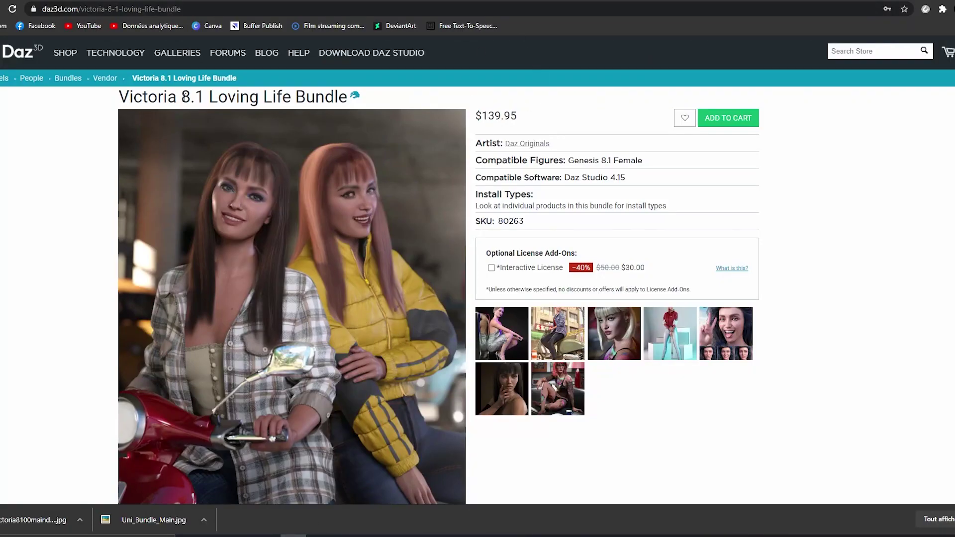
# Scroll through the Loving Life Bundle's included products, then switch to the University Bundle page
pyautogui.scroll(-10, 469, 189)
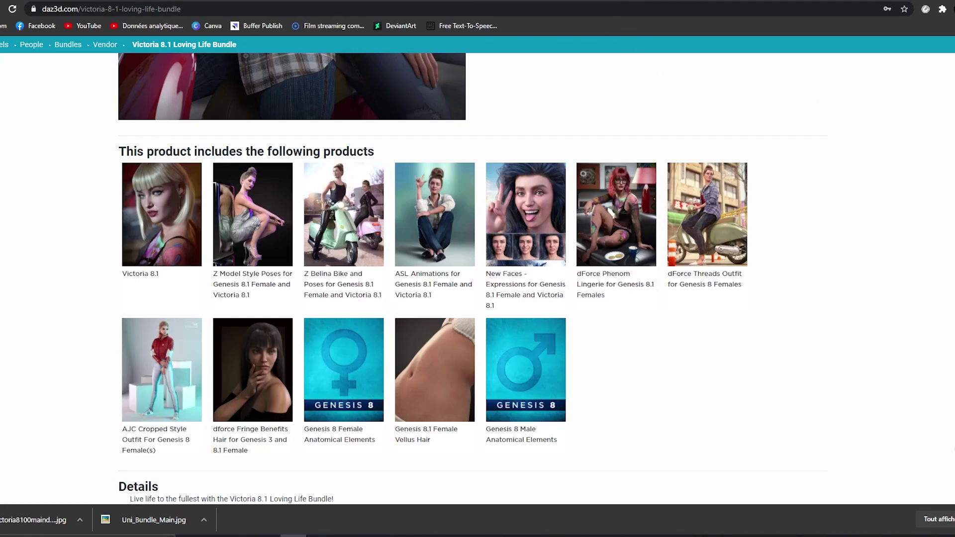
pyautogui.click(279, 2)
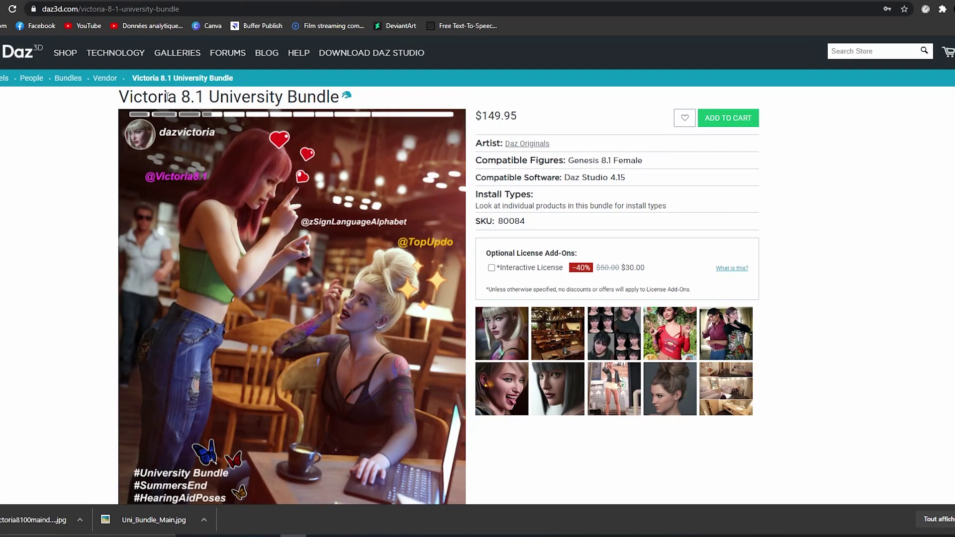
# Scroll to the University Bundle's included products and open Victoria 8.1
pyautogui.scroll(-10, 231, 123)
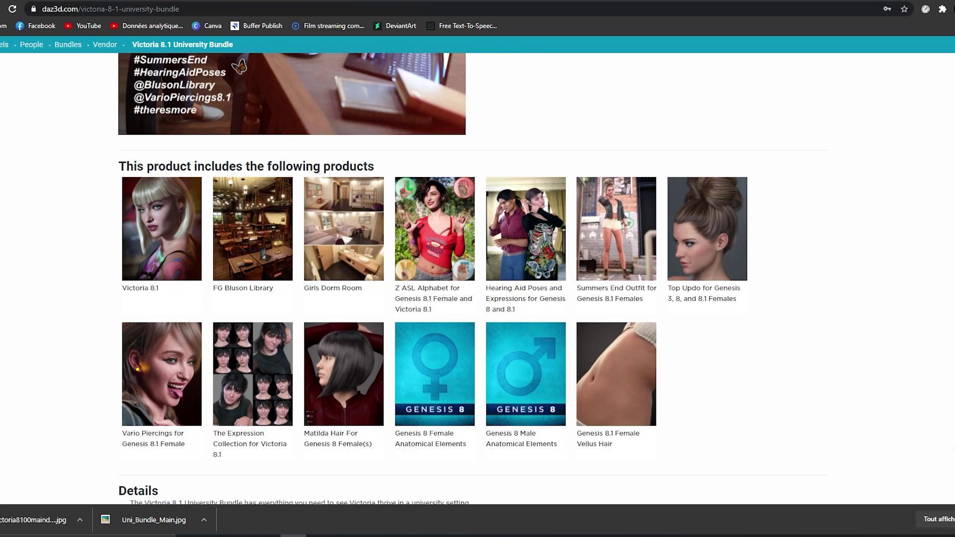
pyautogui.click(162, 229)
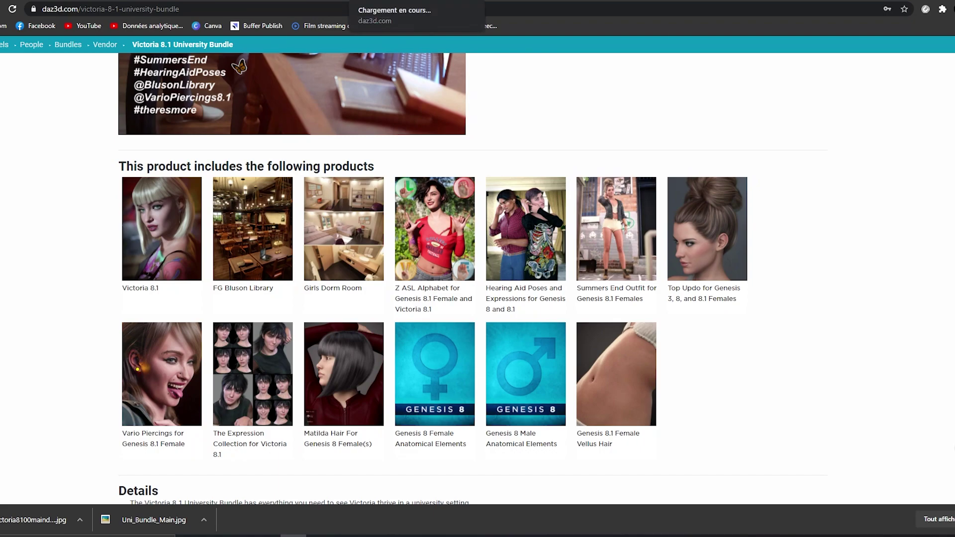
# Scroll through the Victoria 8.1 gallery, included vellus hair, bundles and Details with the FACS video
pyautogui.scroll(-2, 810, 211)
pyautogui.scroll(2, 748, 211)
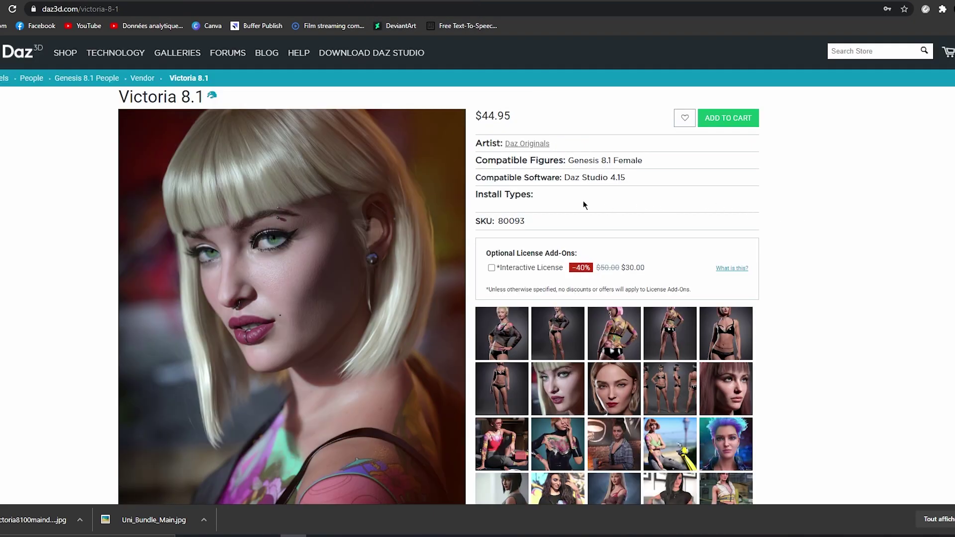
pyautogui.scroll(-2, 740, 217)
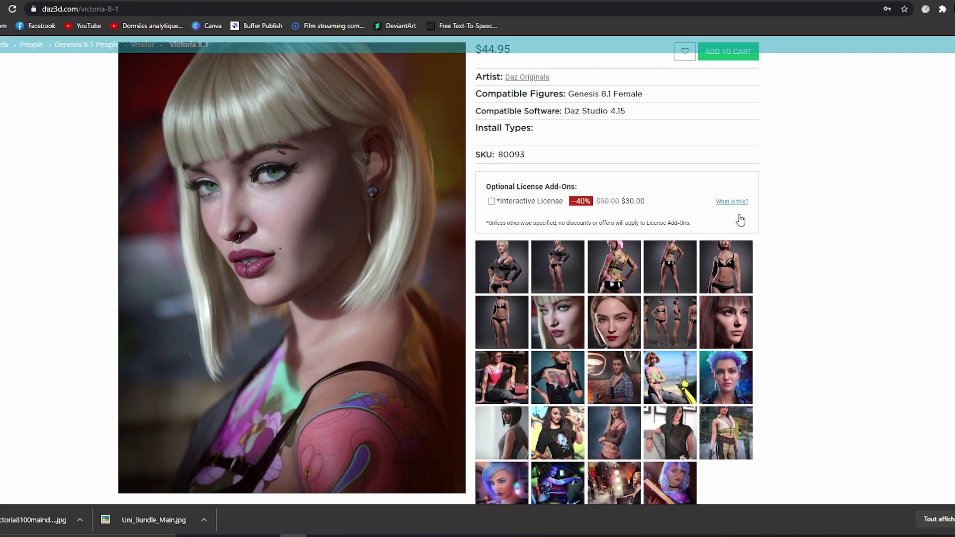
pyautogui.scroll(-8, 740, 220)
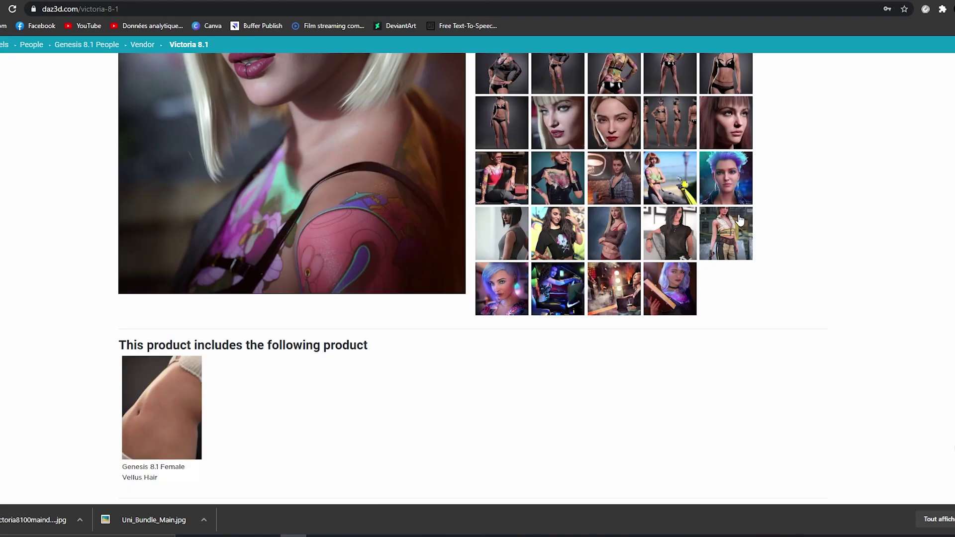
pyautogui.scroll(-6, 736, 219)
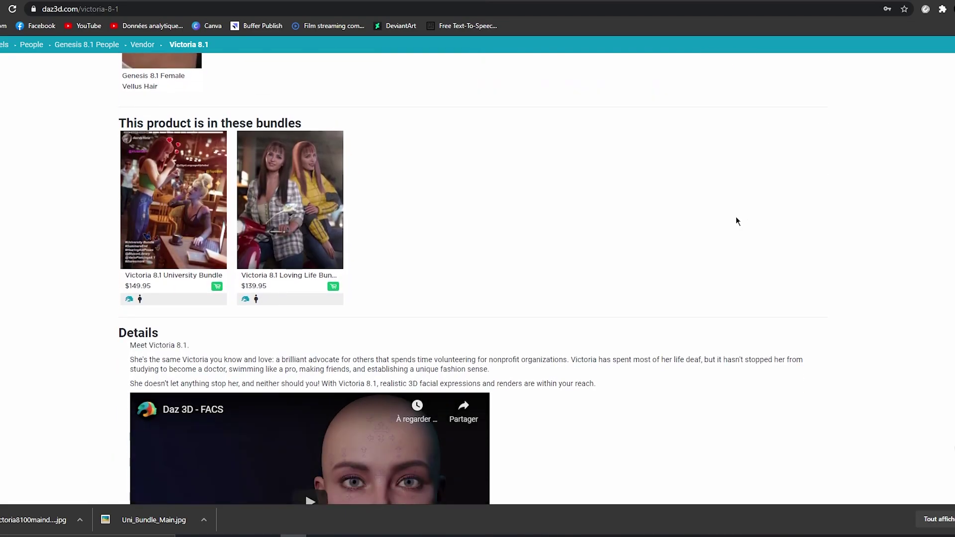
pyautogui.scroll(15, 722, 226)
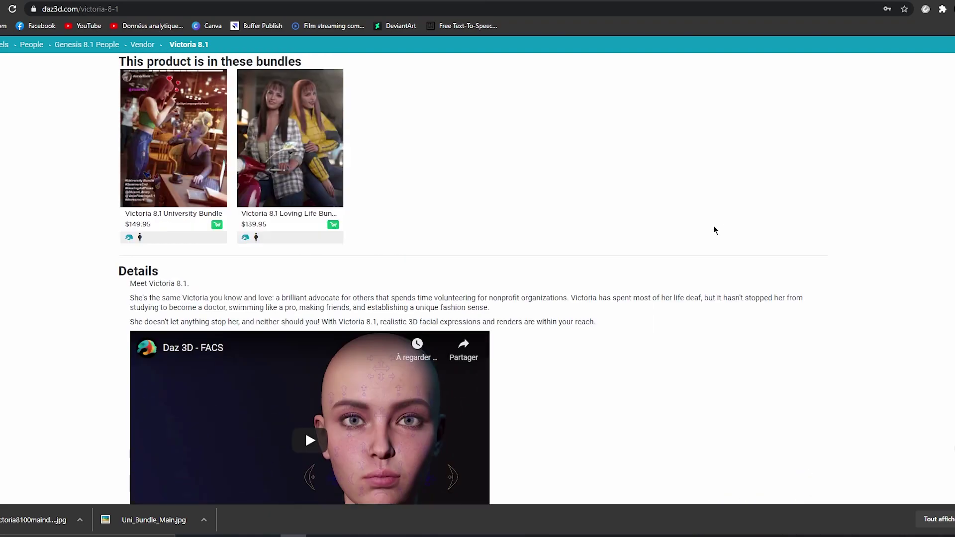
pyautogui.scroll(-1, 766, 227)
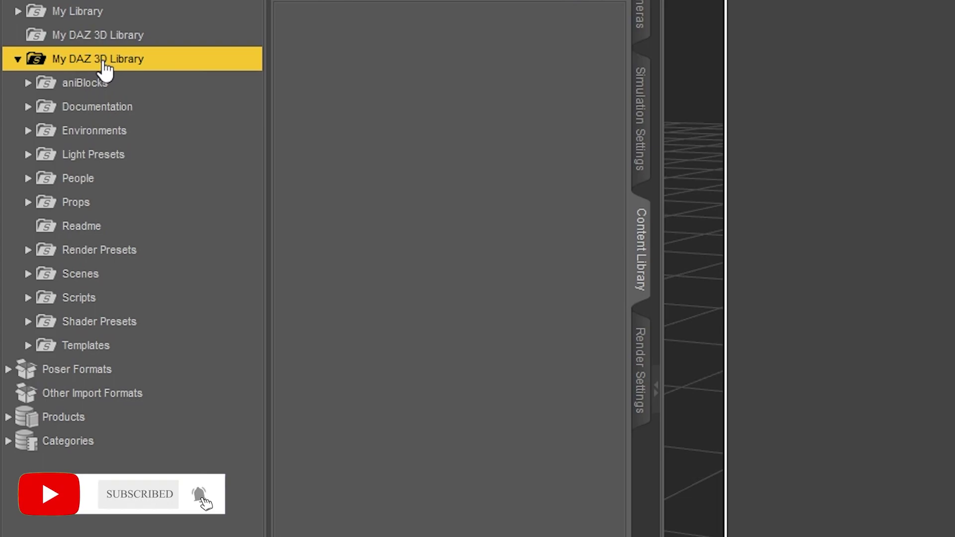
# Expand My DAZ 3D Library > People > Genesis 8 Female > Characters in the Content Library
pyautogui.doubleClick(107, 62)
pyautogui.doubleClick(107, 62)
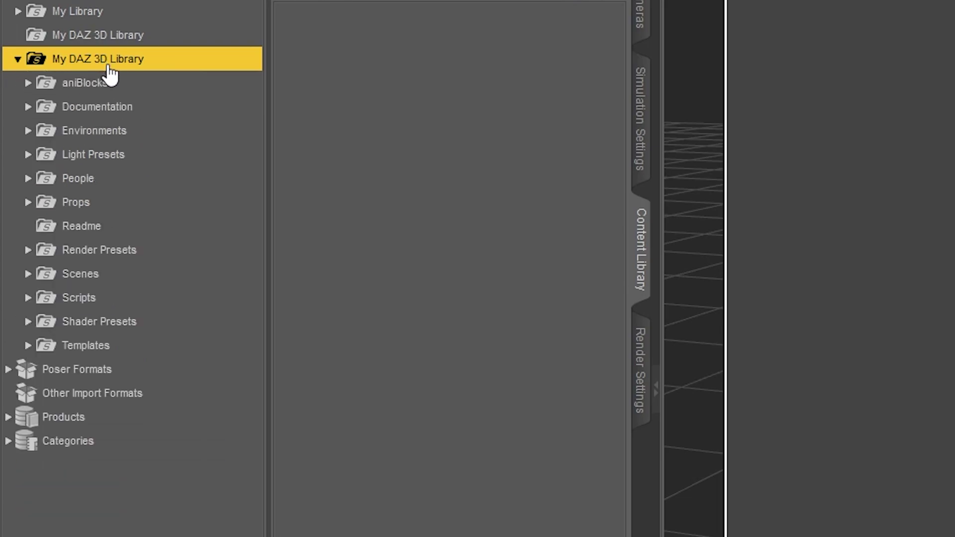
pyautogui.doubleClick(81, 181)
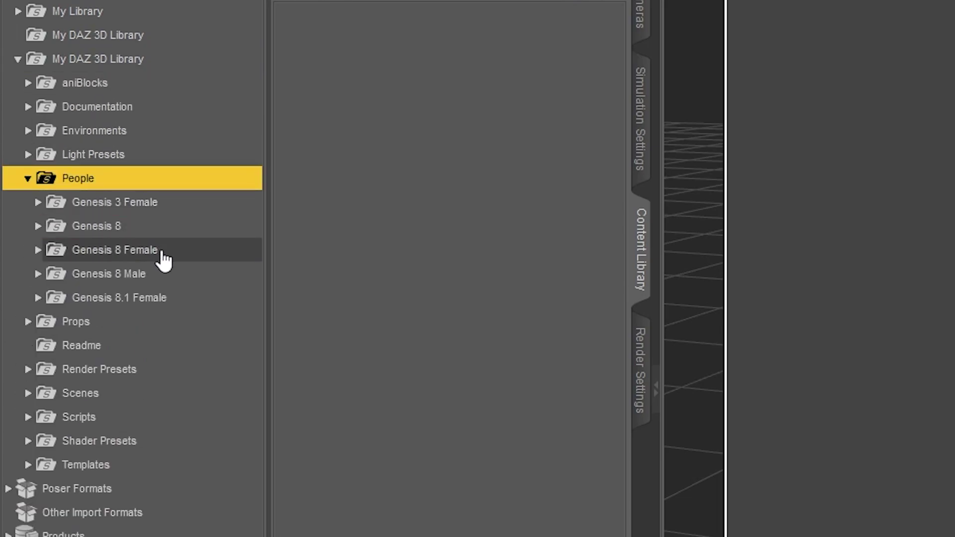
pyautogui.doubleClick(161, 253)
pyautogui.click(141, 300)
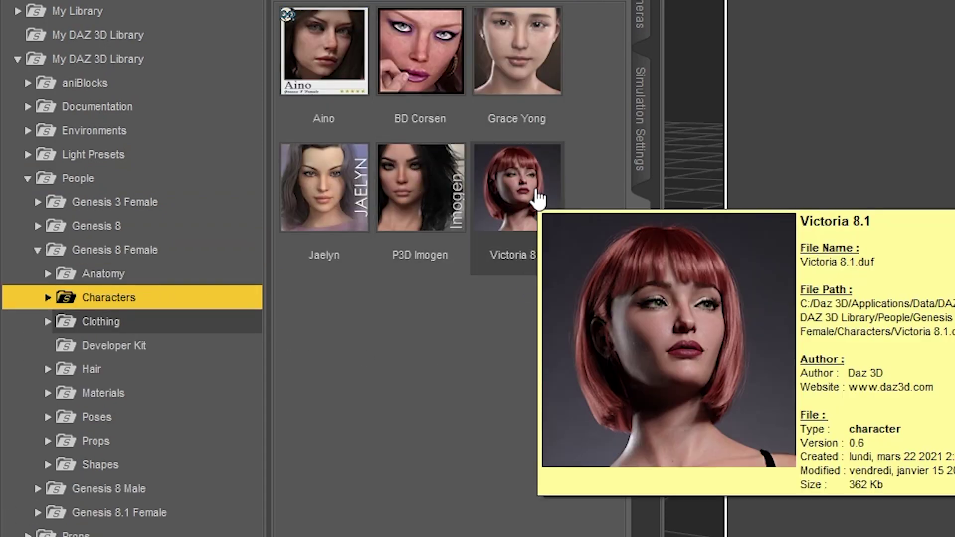
# Load Victoria 8.1, deselect Basic Wear 01, and list the Genesis 8 Female base figures
pyautogui.click(537, 196)
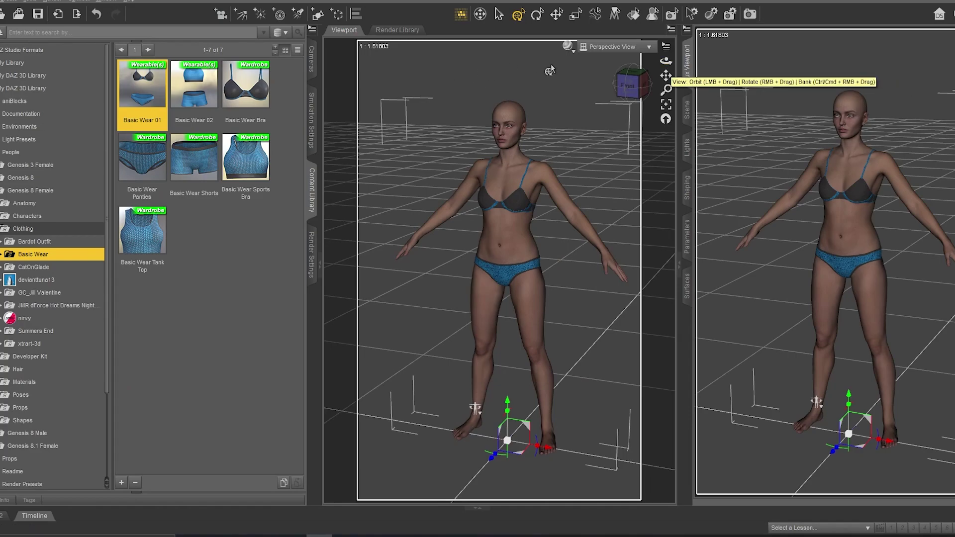
pyautogui.click(234, 294)
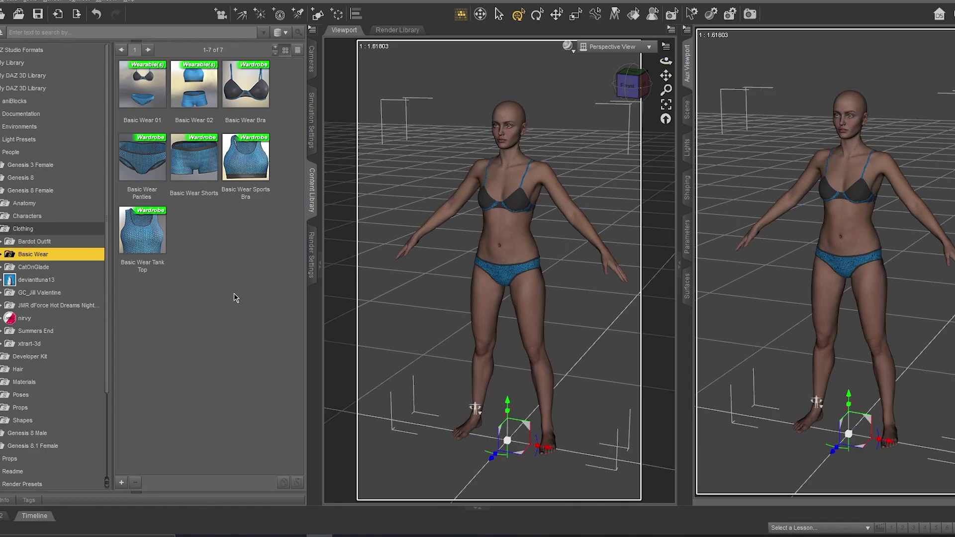
pyautogui.click(23, 192)
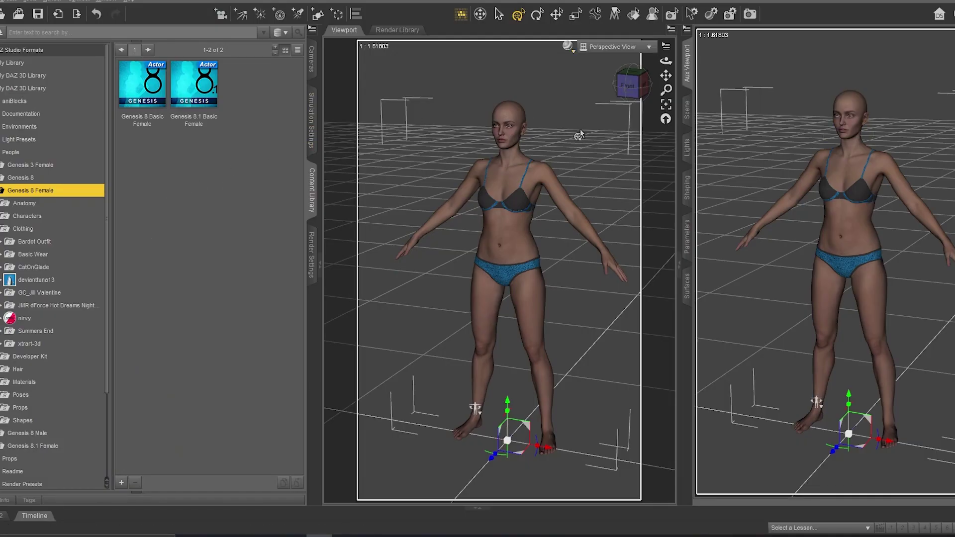
# Frame the figure's face front-on in close-up, checking the Aux Viewport DrawStyle menu
pyautogui.click(628, 86)
pyautogui.scroll(10, 503, 234)
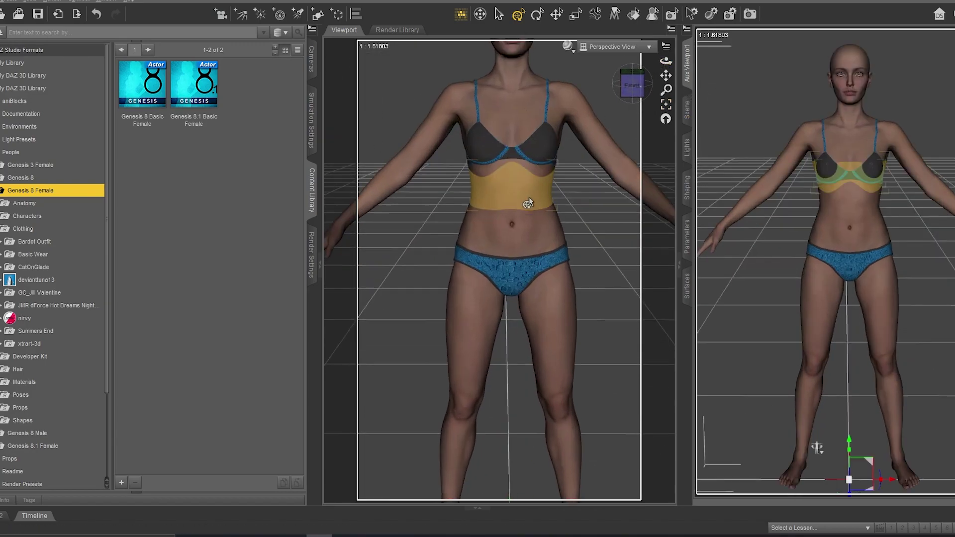
pyautogui.moveTo(666, 75); pyautogui.dragTo(665, 61)
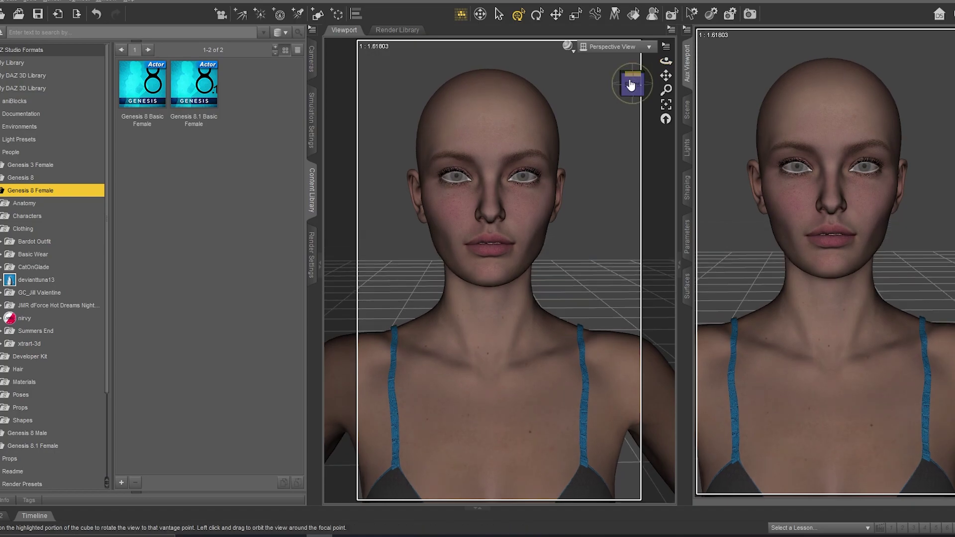
pyautogui.scroll(6, 634, 102)
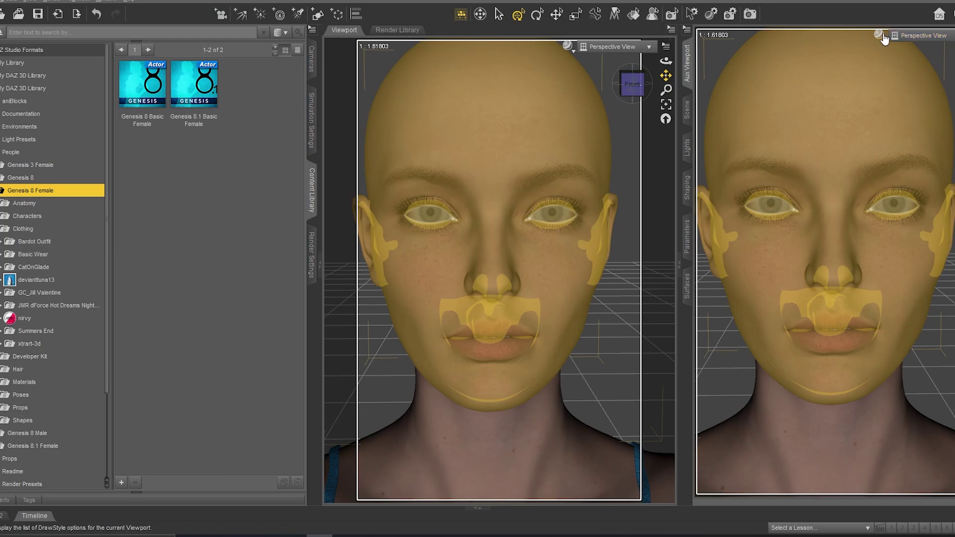
pyautogui.click(879, 34)
pyautogui.click(861, 170)
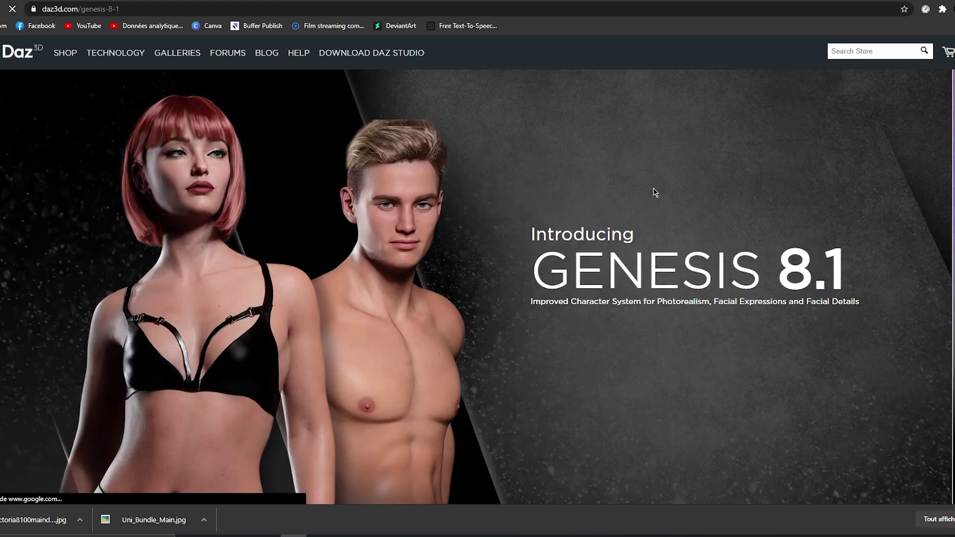
# Scroll the Genesis 8.1 page to Updated Features describing 63 FACS-based facial morphs
pyautogui.scroll(-1, 642, 183)
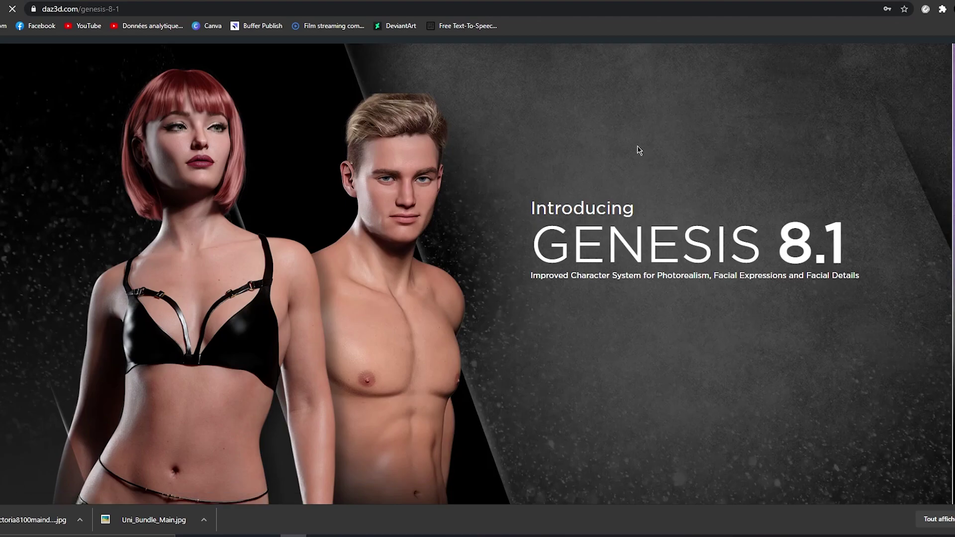
pyautogui.scroll(-3, 636, 174)
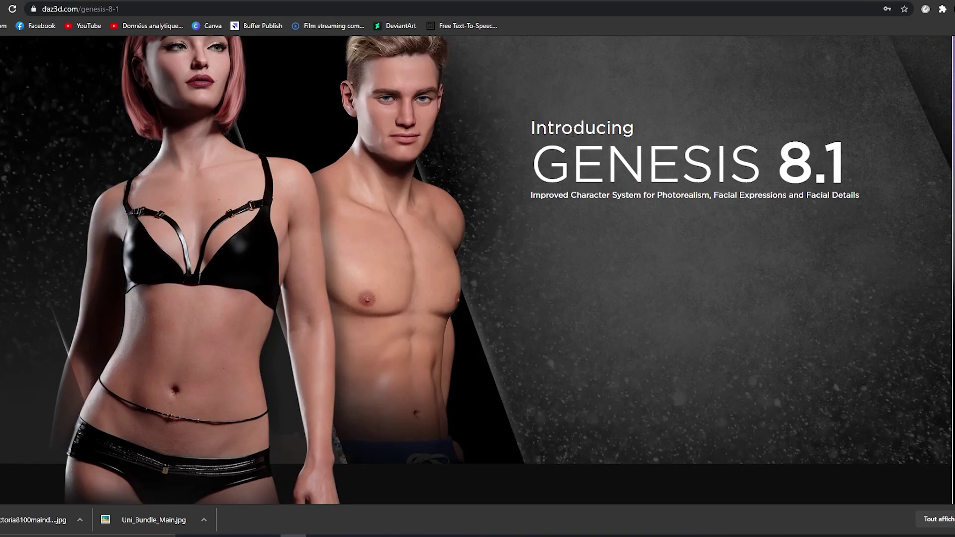
pyautogui.scroll(2, 506, 191)
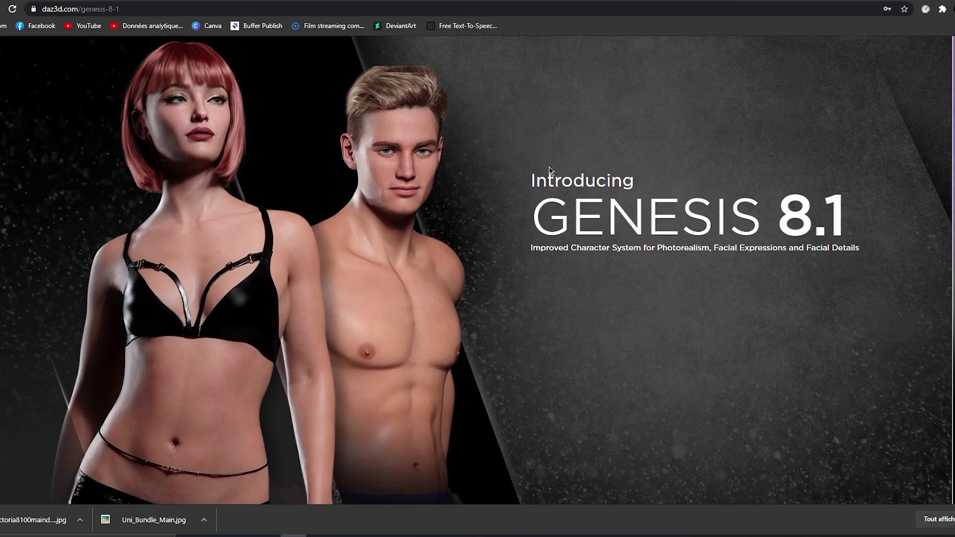
pyautogui.scroll(-13, 391, 174)
pyautogui.scroll(-2, 637, 143)
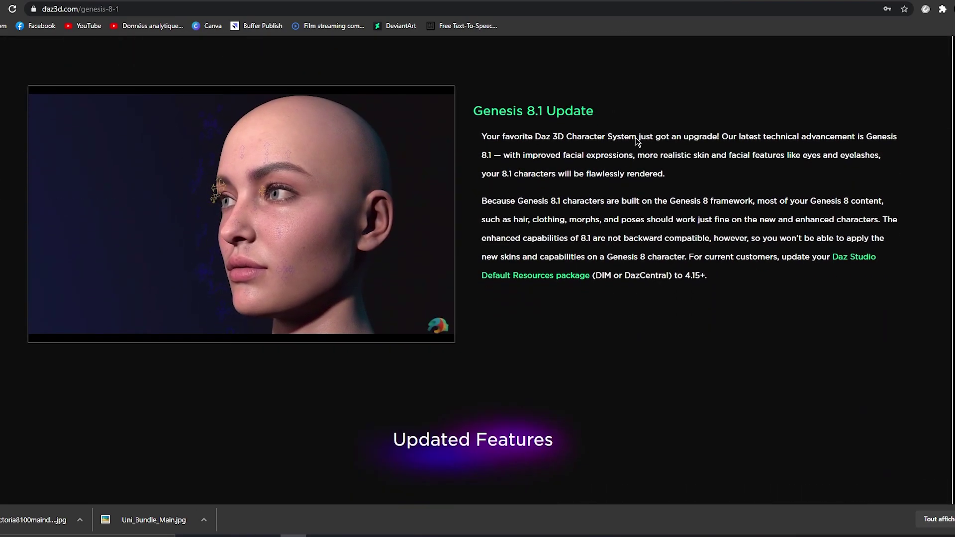
pyautogui.scroll(2, 637, 143)
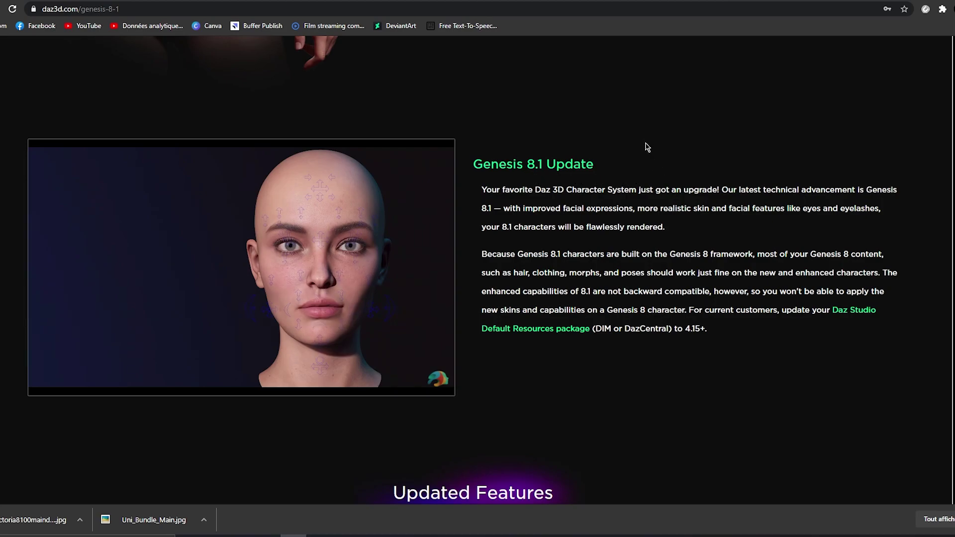
pyautogui.scroll(-8, 644, 147)
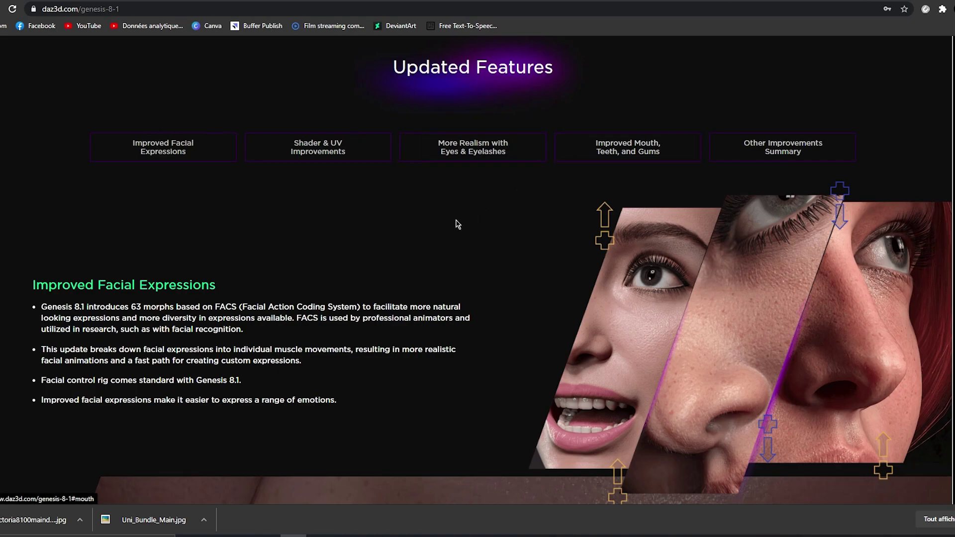
pyautogui.scroll(-6, 455, 224)
pyautogui.scroll(3, 491, 154)
pyautogui.scroll(-2, 491, 154)
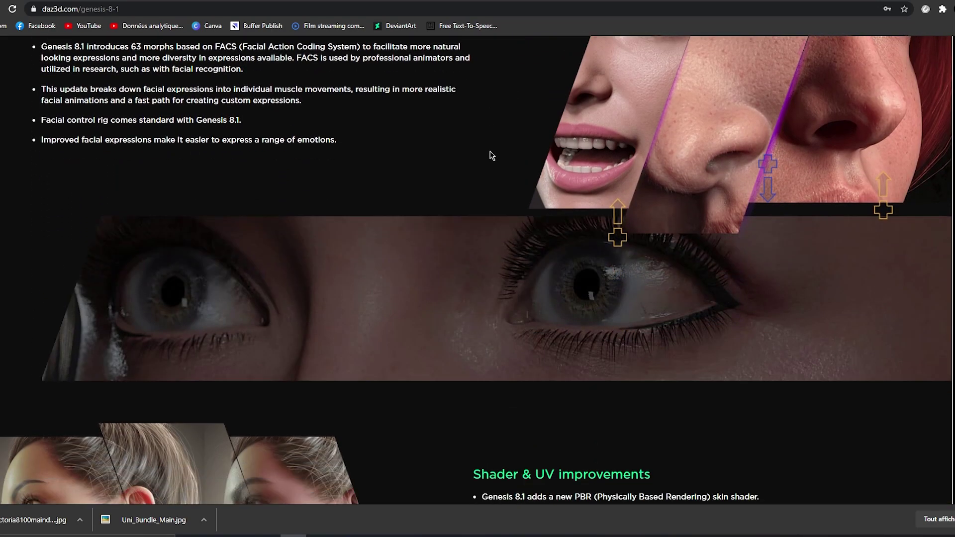
pyautogui.scroll(-15, 492, 156)
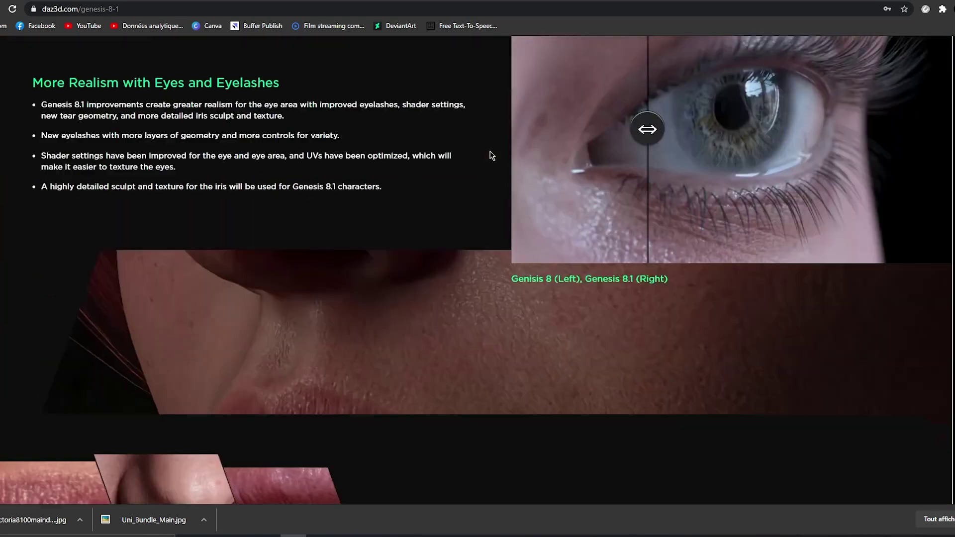
pyautogui.scroll(3, 491, 155)
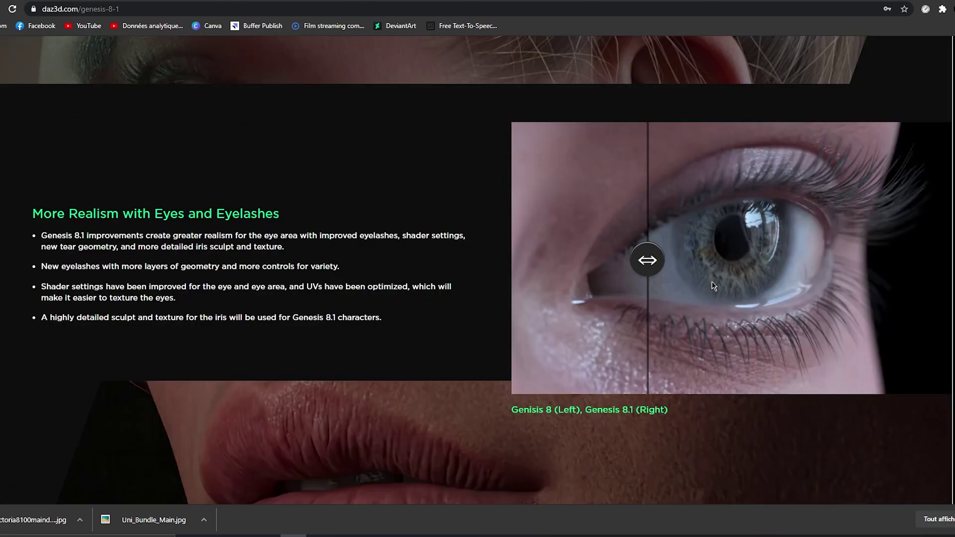
pyautogui.scroll(-7, 745, 208)
pyautogui.scroll(6, 417, 179)
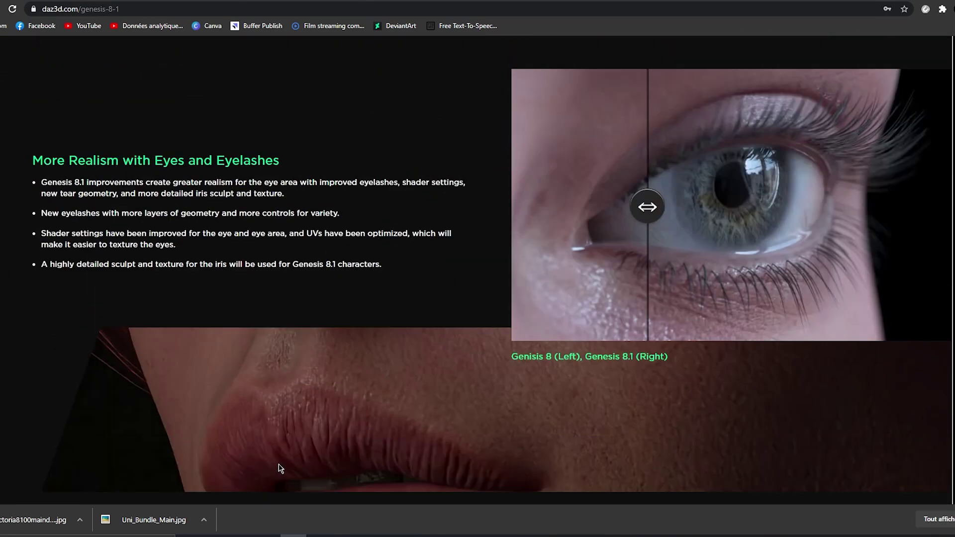
pyautogui.scroll(-5, 497, 256)
pyautogui.scroll(-8, 459, 196)
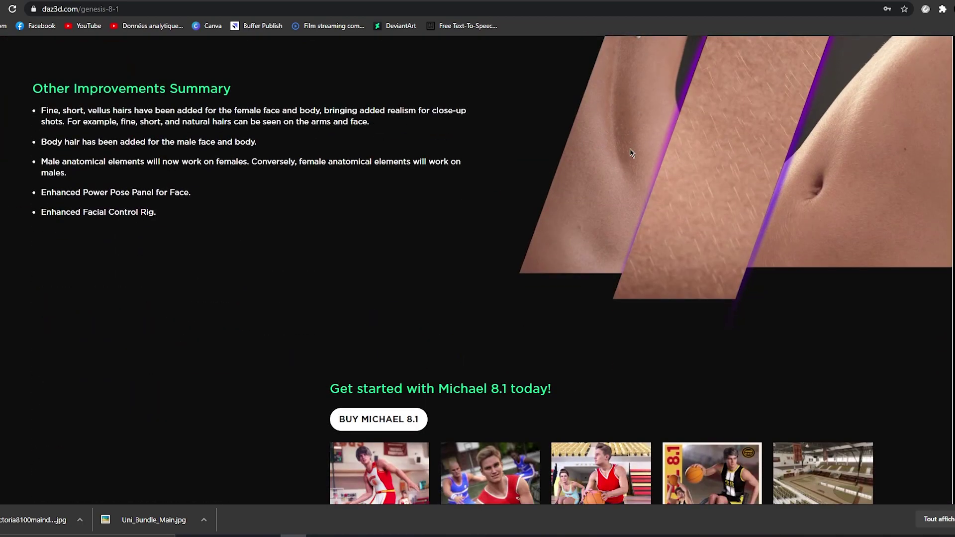
pyautogui.scroll(3, 766, 174)
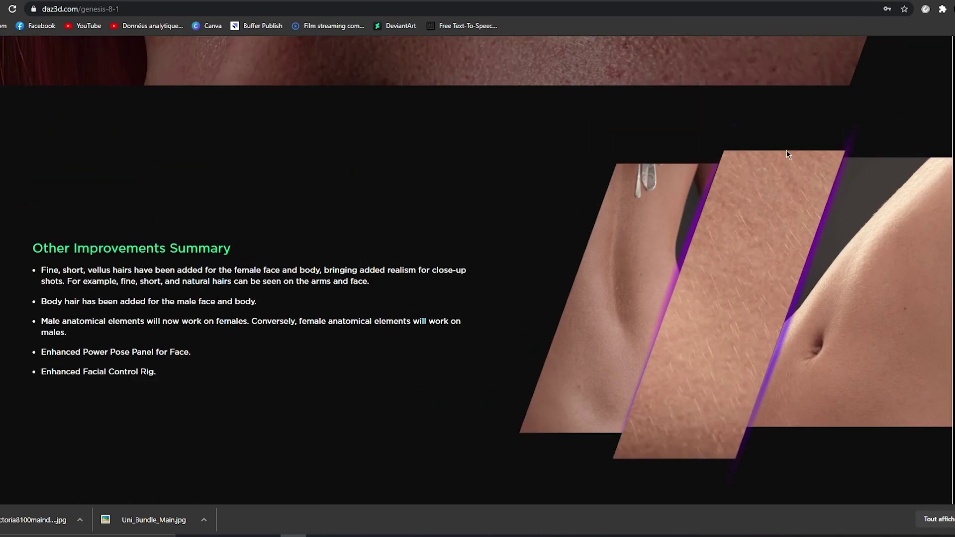
pyautogui.scroll(-10, 301, 266)
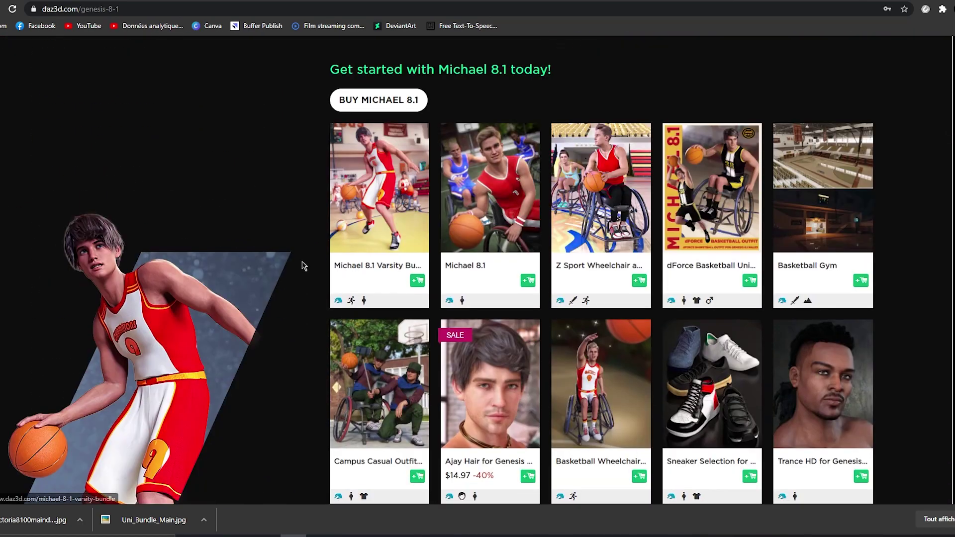
pyautogui.scroll(12, 300, 267)
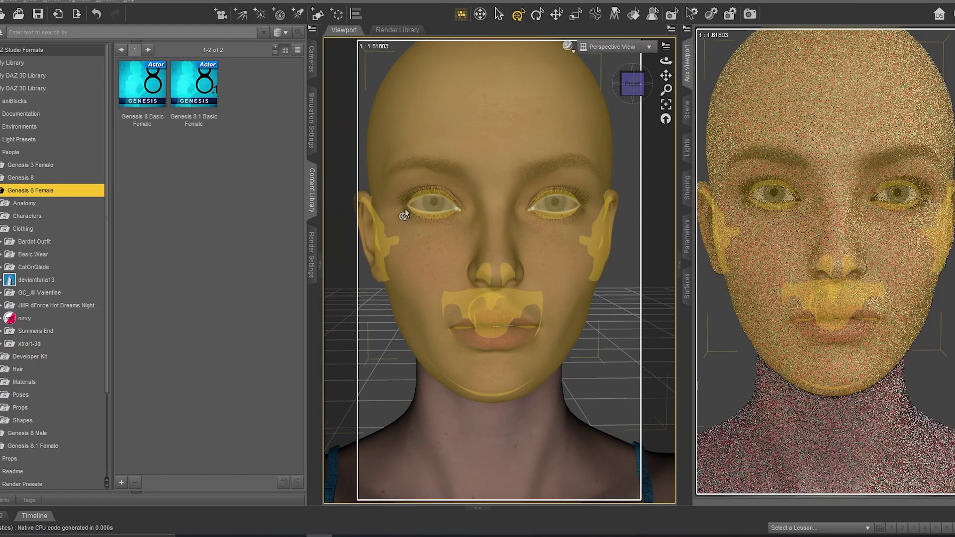
# Expand Characters > Victoria 8.1 > Materials and show the Iray presets folder
pyautogui.click(27, 216)
pyautogui.click(36, 293)
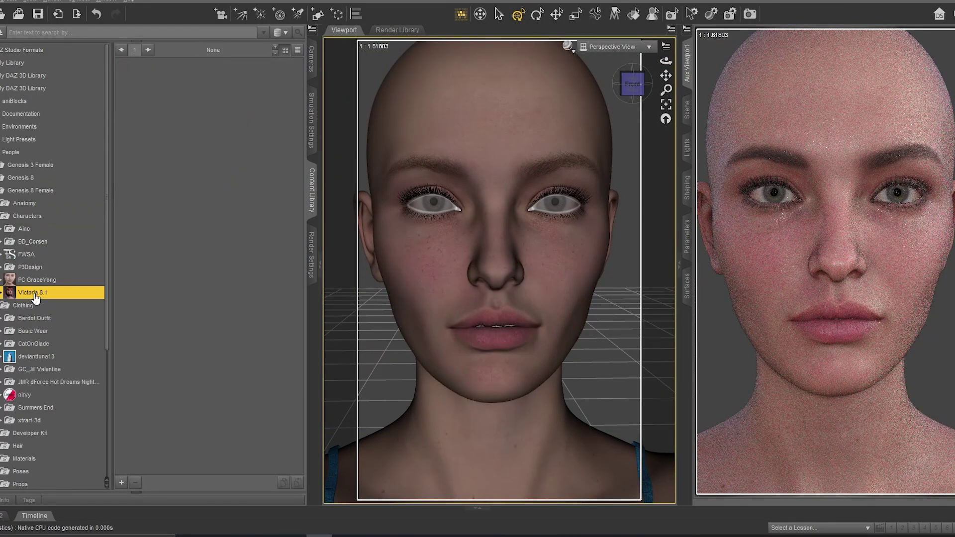
pyautogui.click(40, 304)
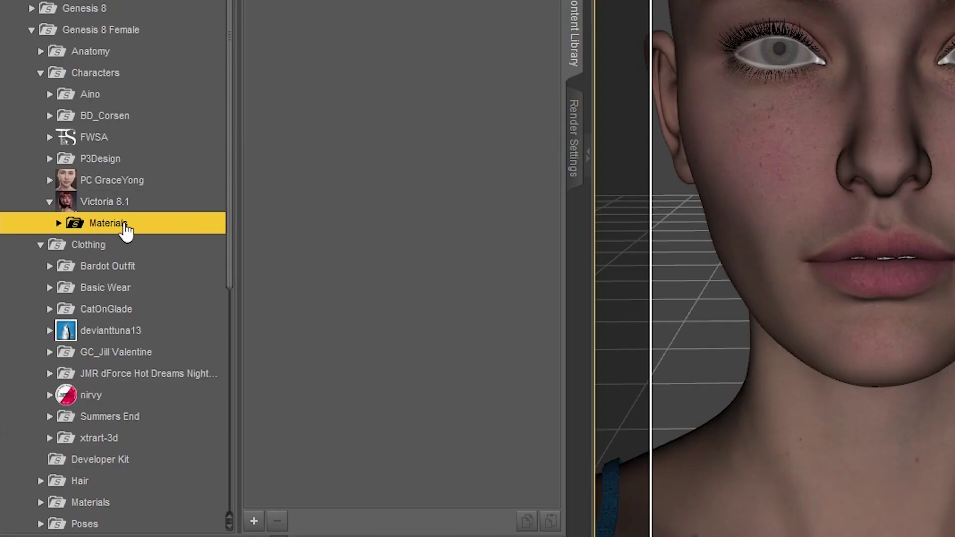
pyautogui.click(46, 305)
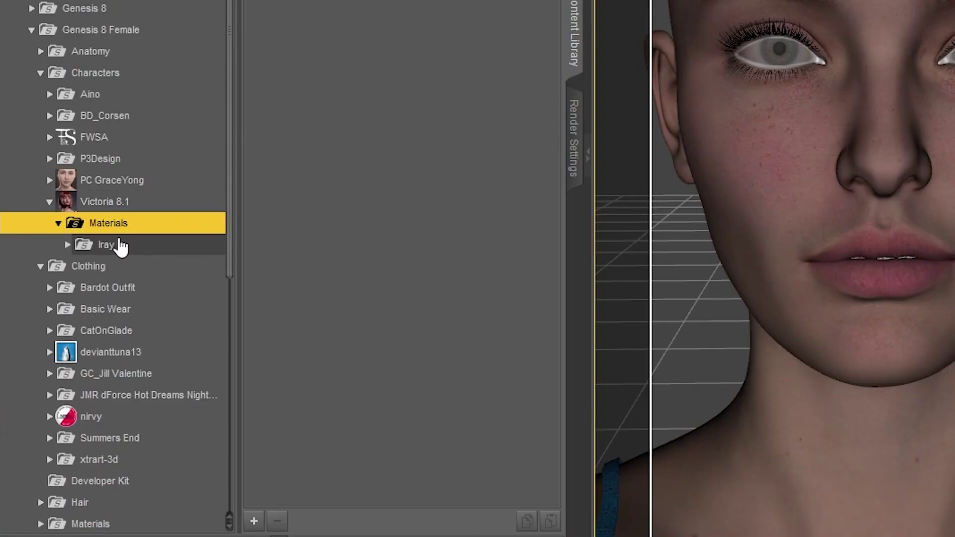
pyautogui.click(120, 247)
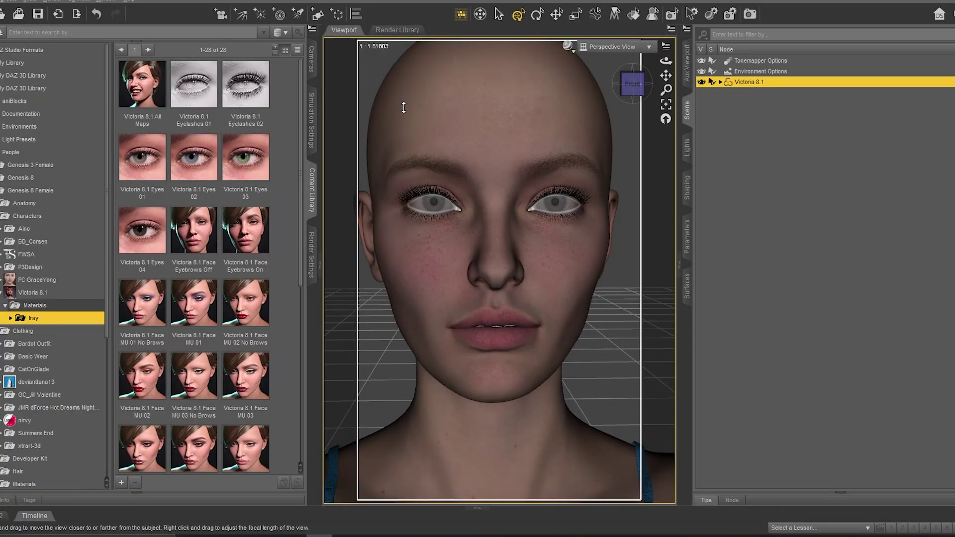
# In the live Iray preview, apply Eyelashes 02 and the blue Eyes 02 iris material
pyautogui.click(687, 62)
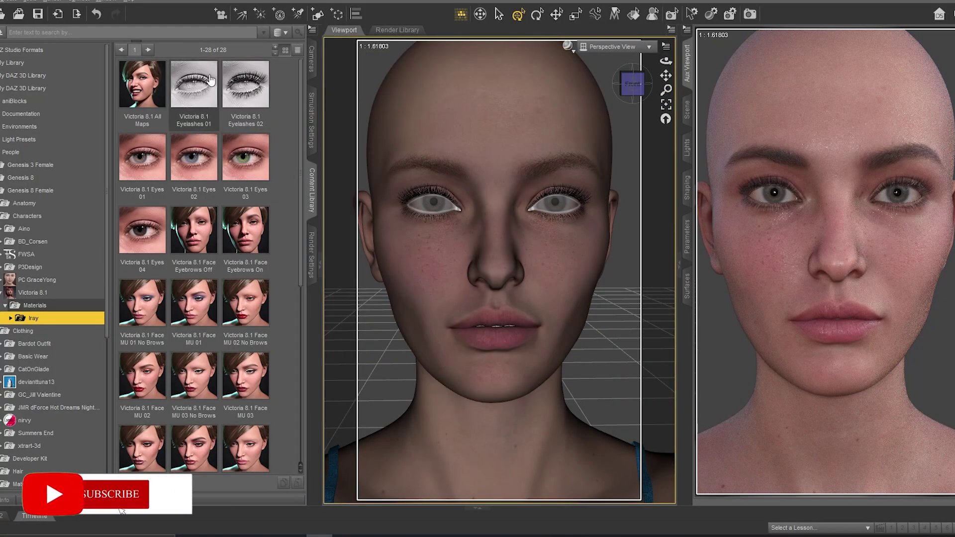
pyautogui.doubleClick(245, 92)
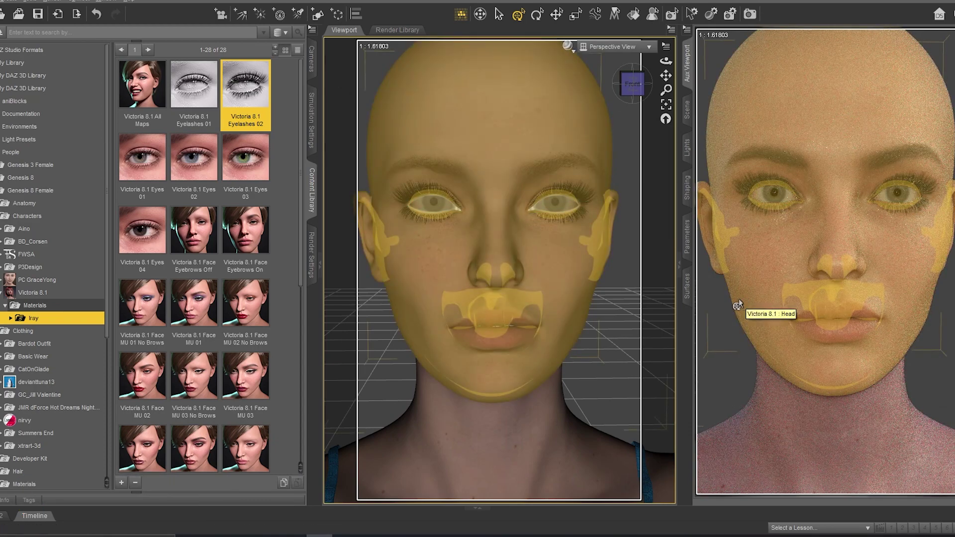
pyautogui.doubleClick(148, 173)
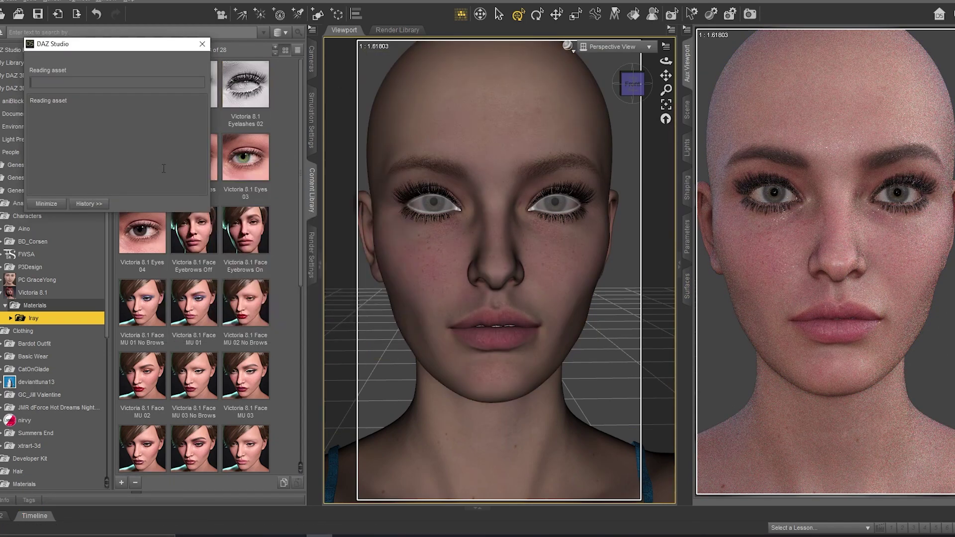
pyautogui.doubleClick(194, 162)
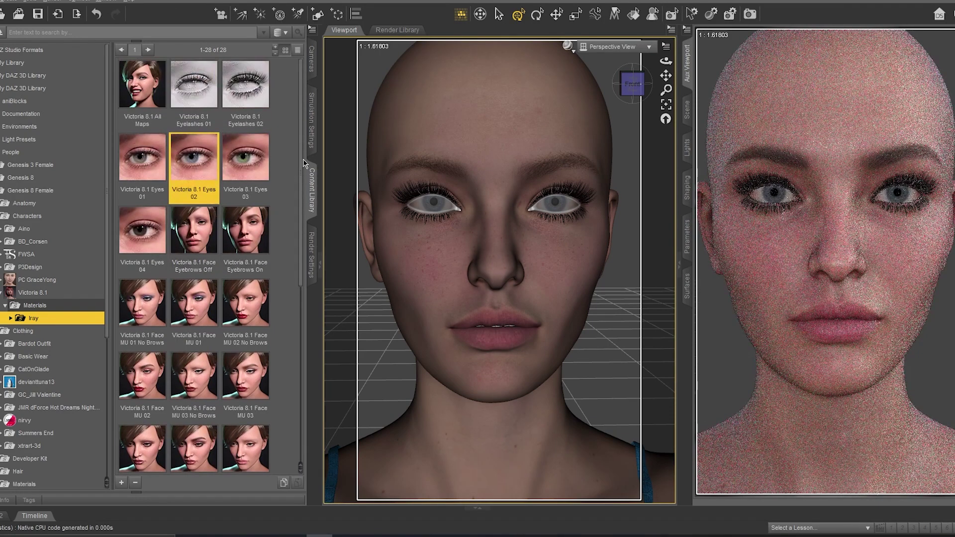
# Apply the Face MU 03 No Brows makeup, giving winged eyeliner and dark red lips
pyautogui.moveTo(302, 162); pyautogui.dragTo(304, 213)
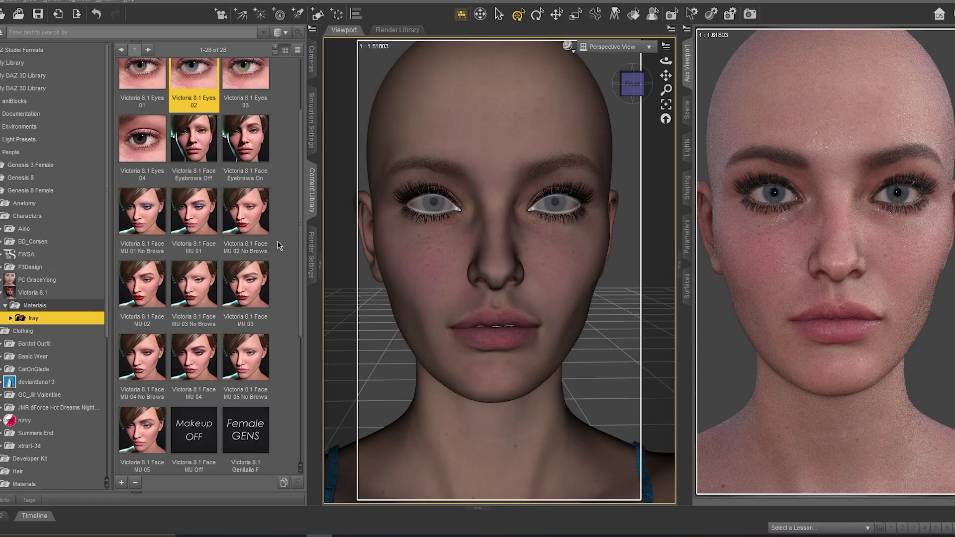
pyautogui.click(203, 280)
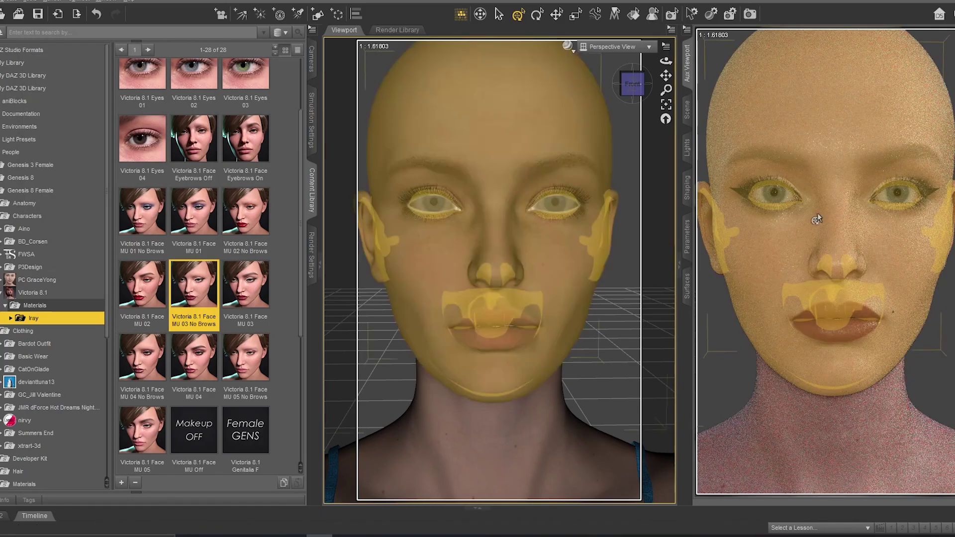
pyautogui.moveTo(210, 182)
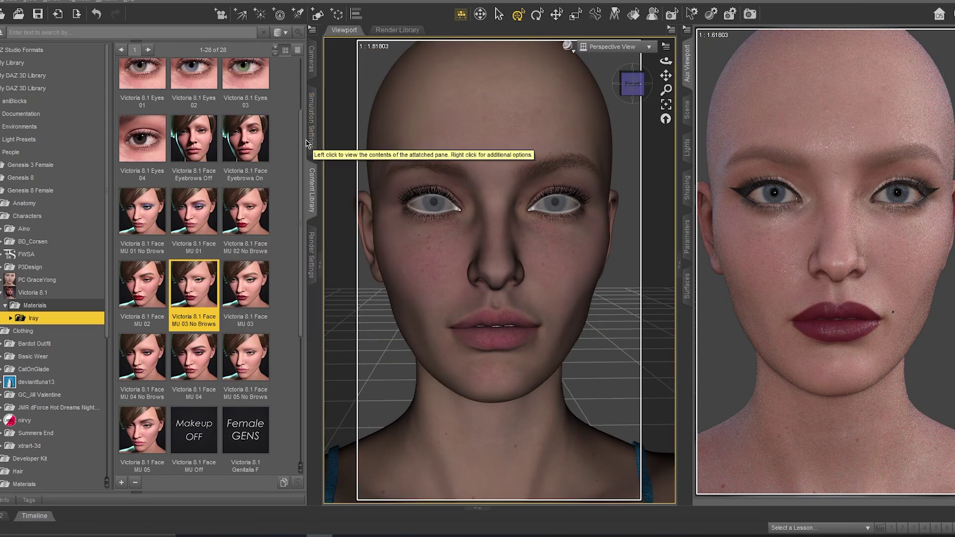
pyautogui.moveTo(300, 145); pyautogui.dragTo(301, 269)
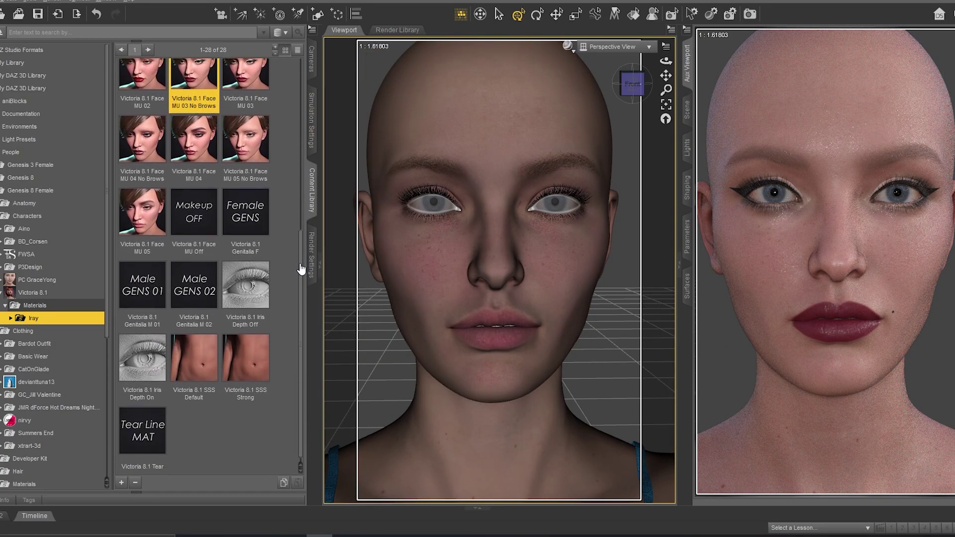
pyautogui.click(264, 294)
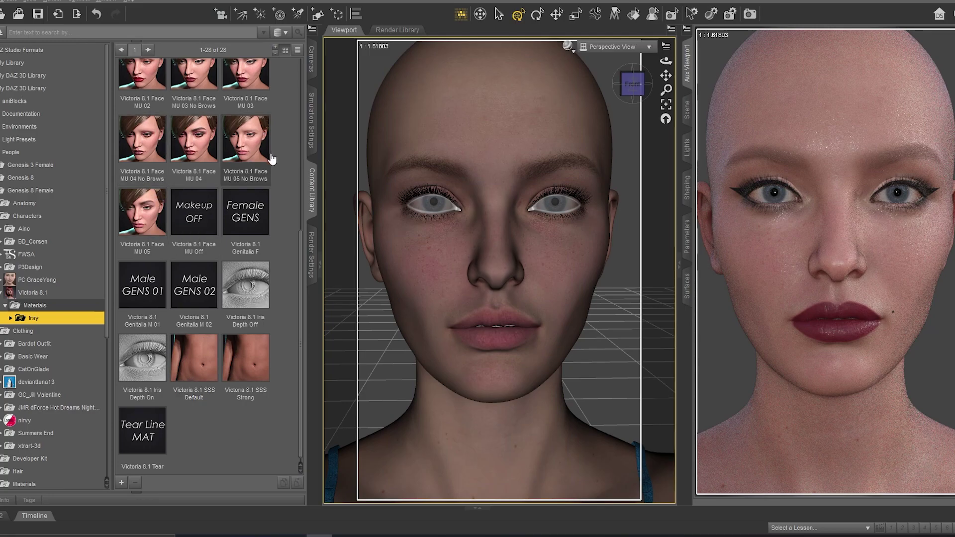
pyautogui.scroll(3, 301, 251)
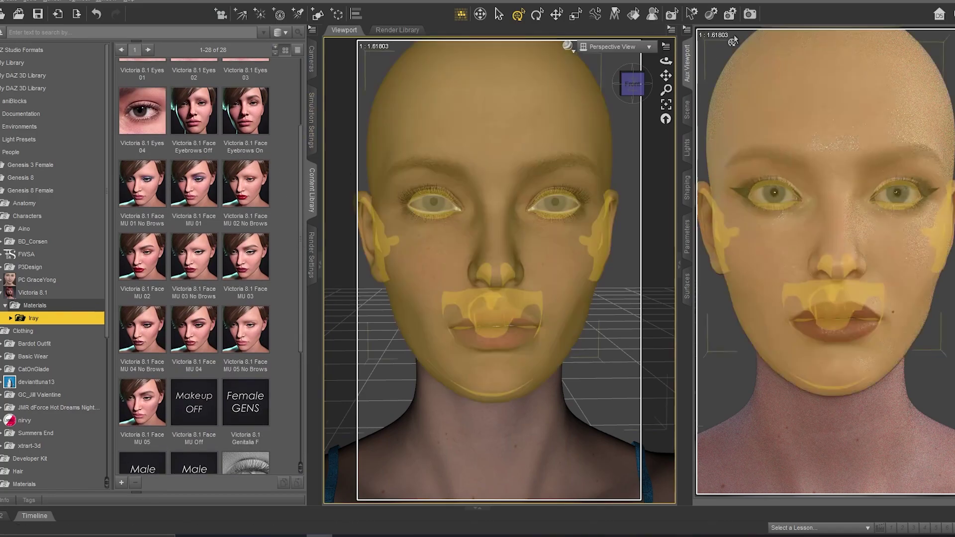
pyautogui.moveTo(666, 90); pyautogui.dragTo(672, 66)
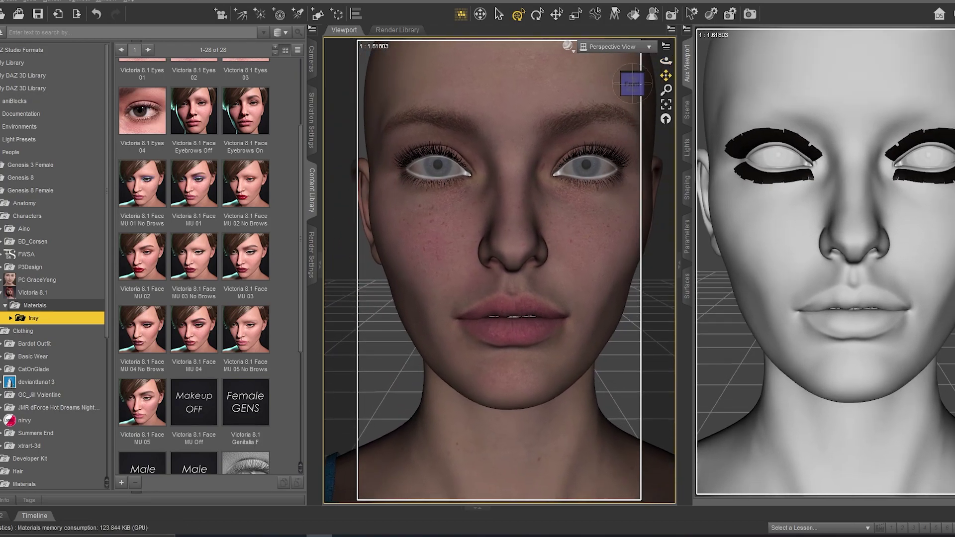
pyautogui.scroll(-5, 107, 278)
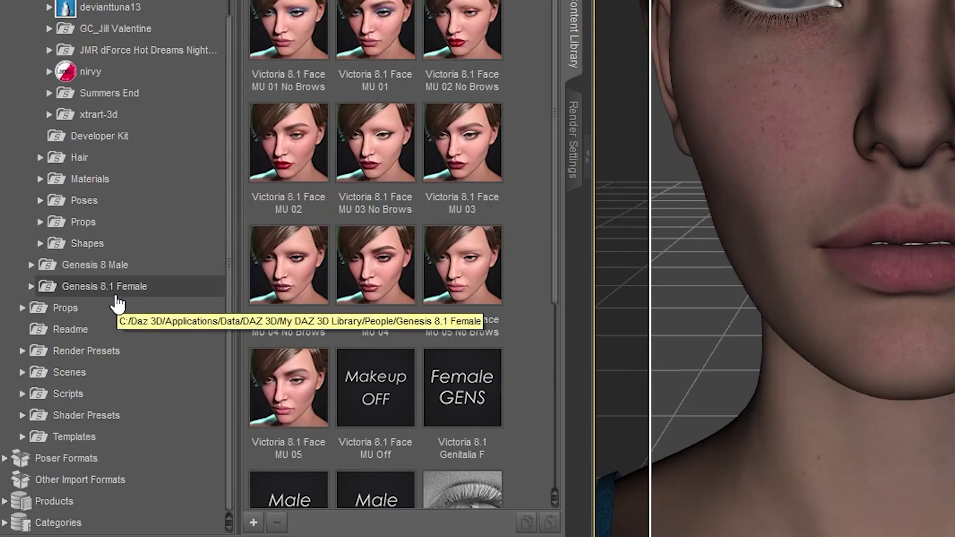
# Expand Genesis 8.1 Female > Poses and browse the 31-preset Expression Collection for Victoria 8.1
pyautogui.click(119, 294)
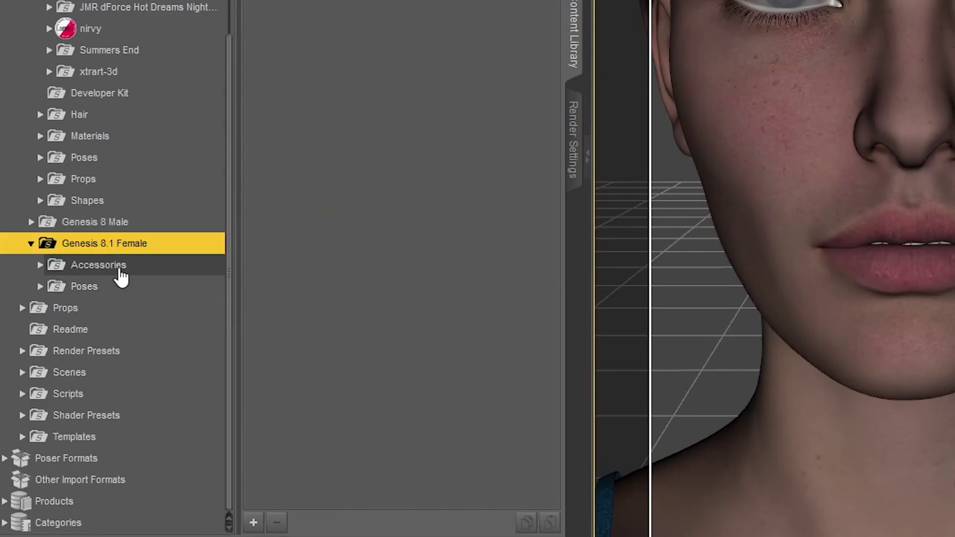
pyautogui.click(116, 289)
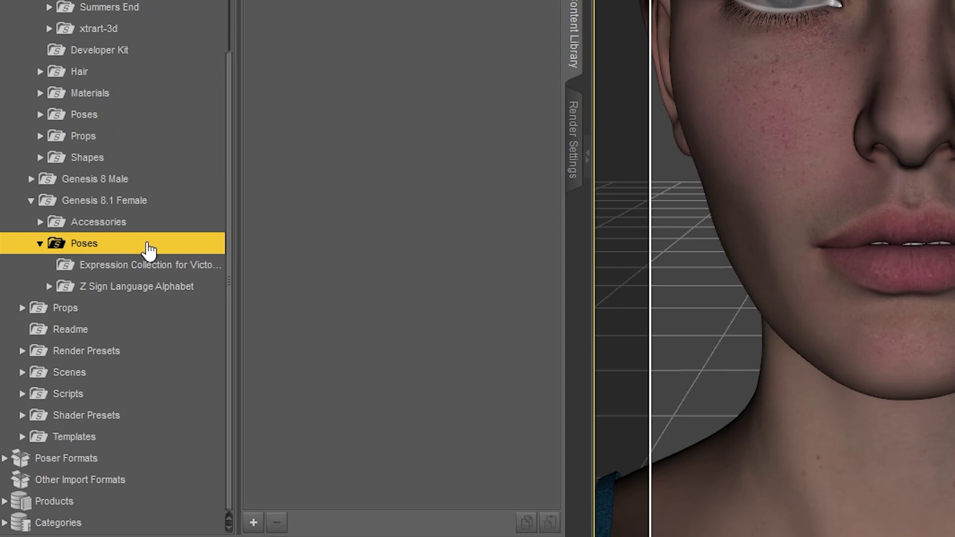
pyautogui.click(139, 268)
pyautogui.scroll(-3, 554, 22)
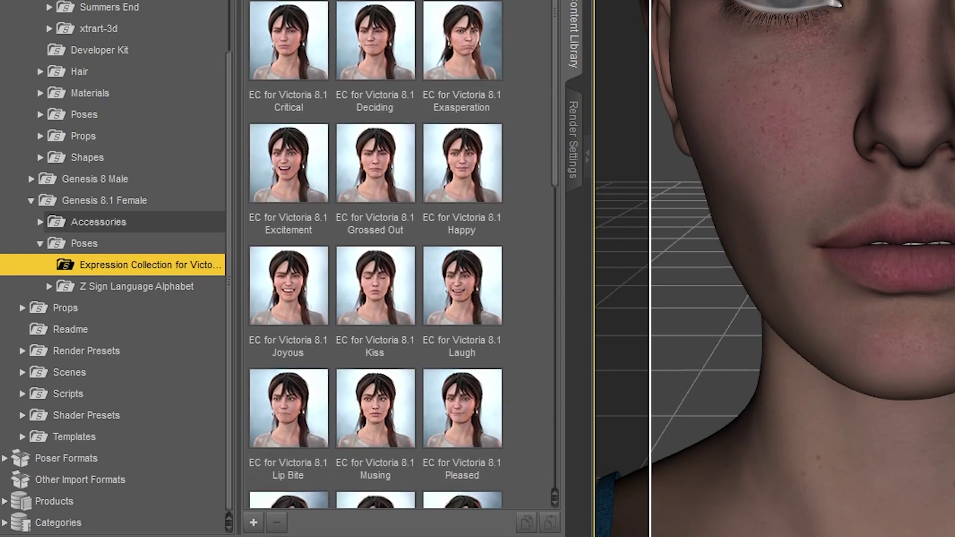
pyautogui.scroll(3, 554, 23)
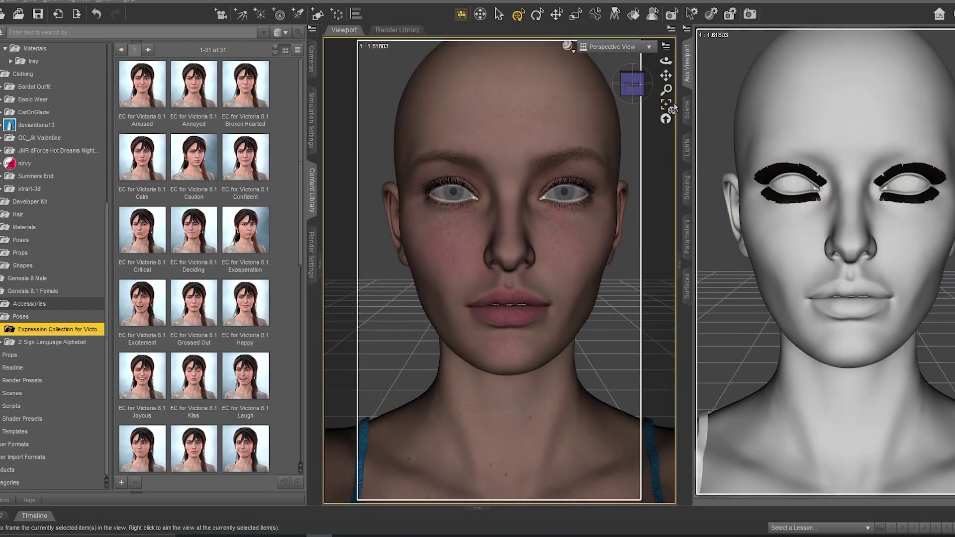
# Apply the EC for Victoria 8.1 Deciding preset, then orbit to view her head from the side
pyautogui.click(688, 109)
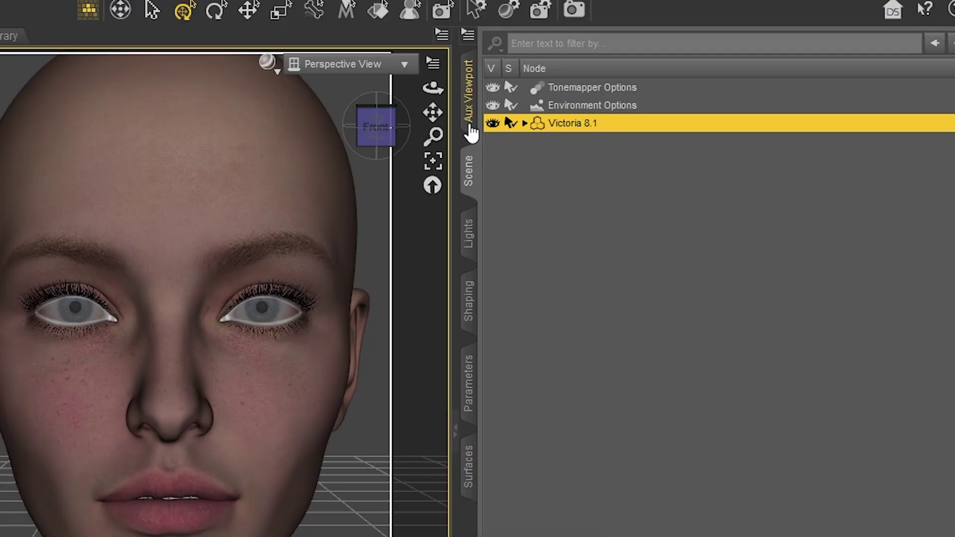
pyautogui.click(469, 126)
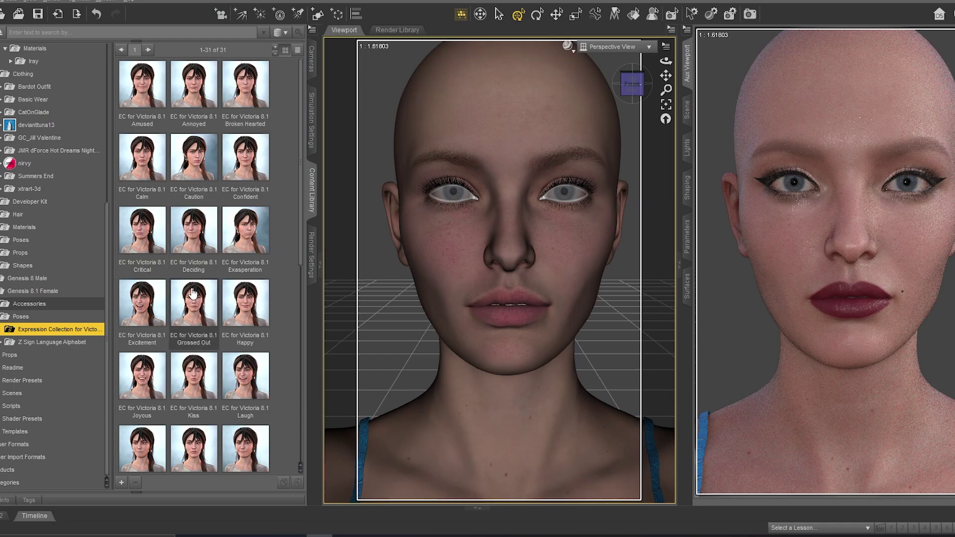
pyautogui.doubleClick(193, 234)
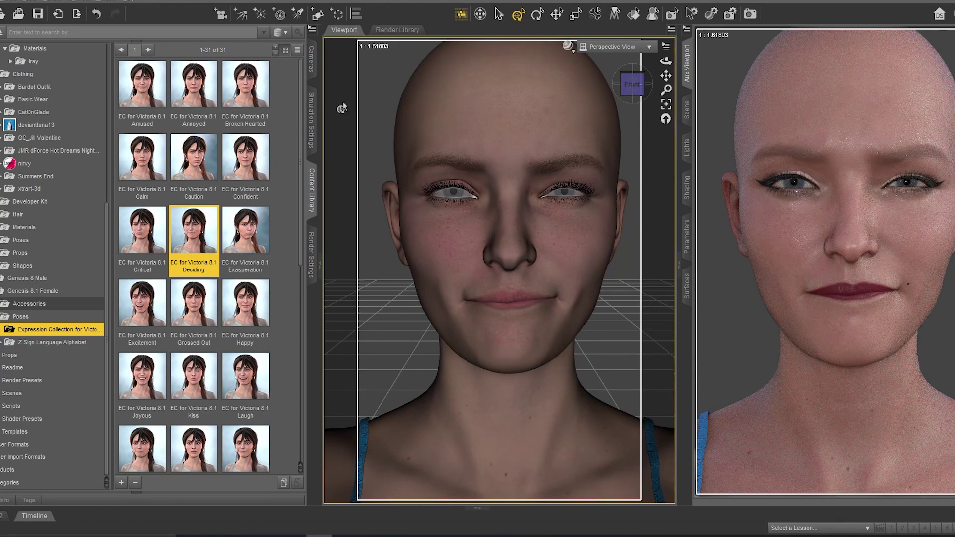
pyautogui.click(292, 135)
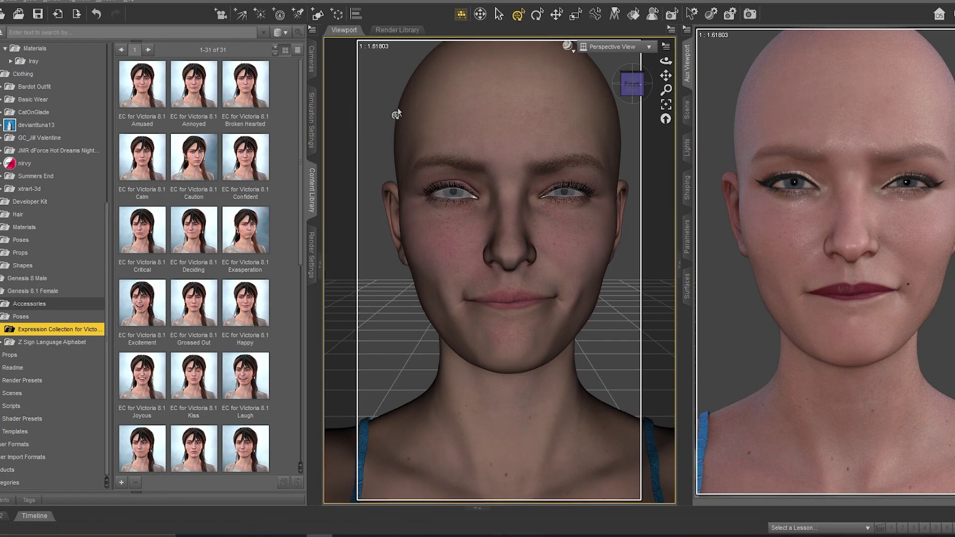
pyautogui.keyDown('alt'); pyautogui.moveTo(398, 108); pyautogui.dragTo(313, 112); pyautogui.keyUp('alt')
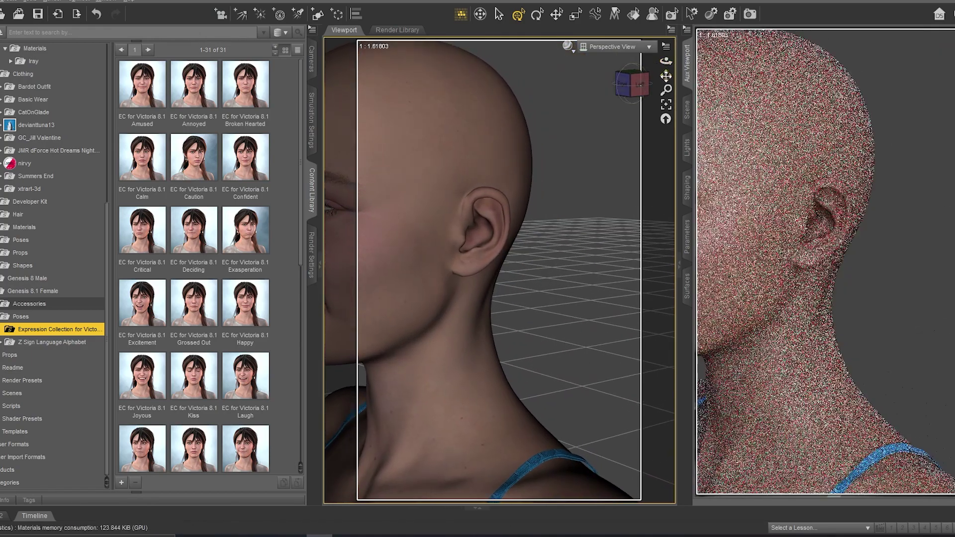